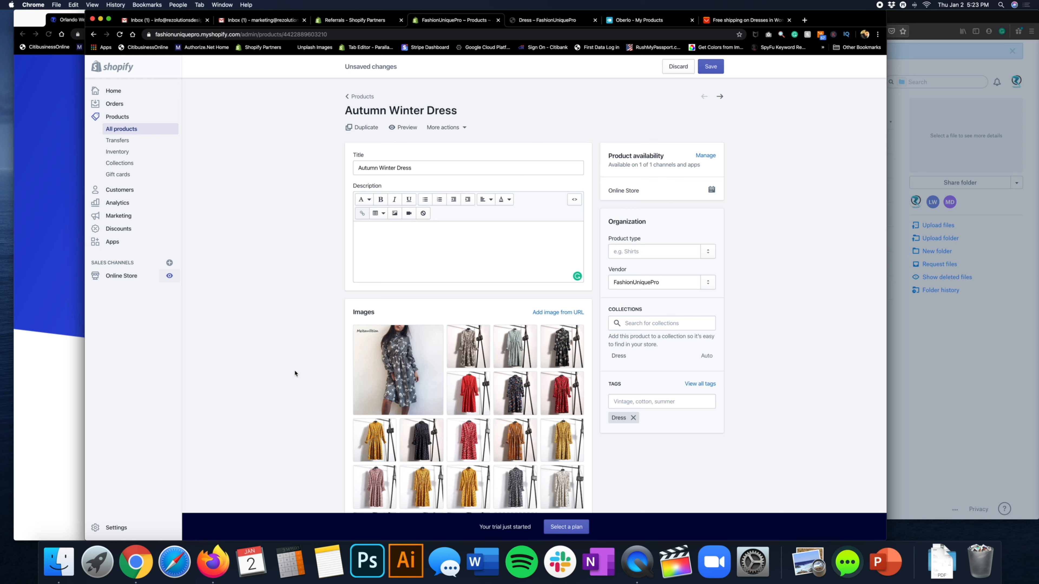
Leave the Autumn Winter Dress product without saving, and review the store's collections list and the storefront's Dress page
left_click(136, 118)
left_click(582, 327)
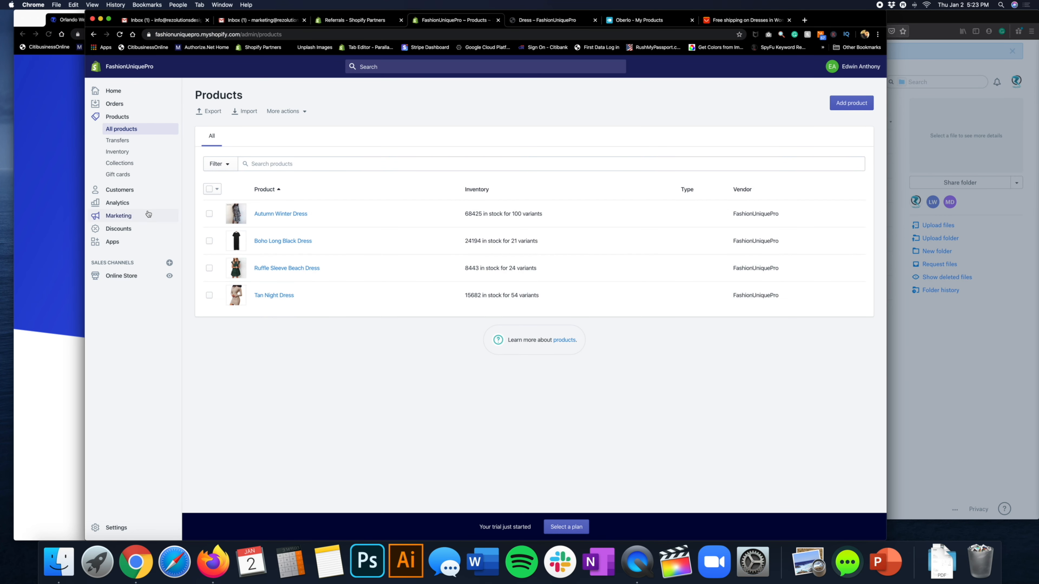
left_click(120, 163)
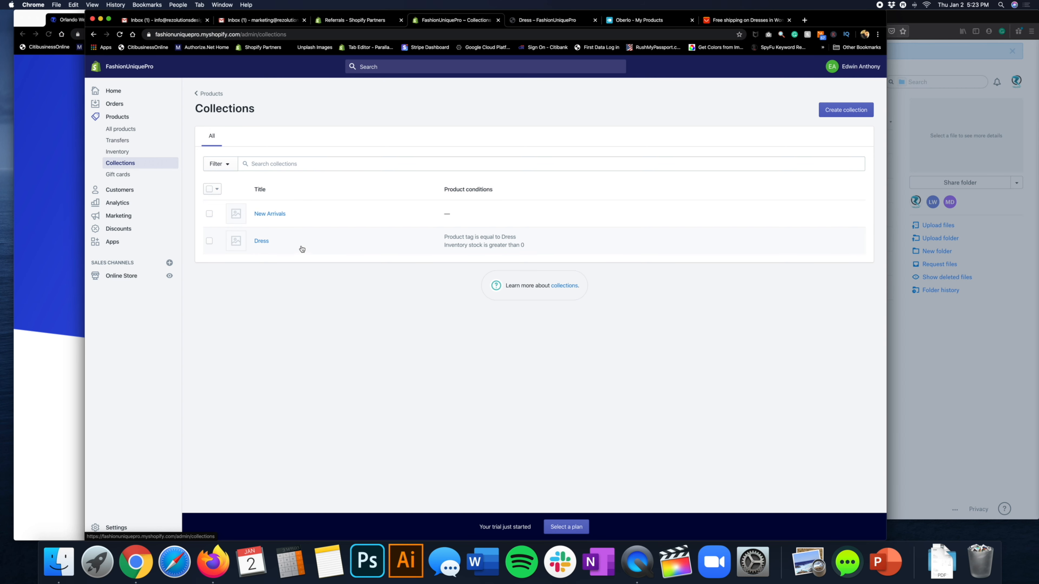
left_click(538, 21)
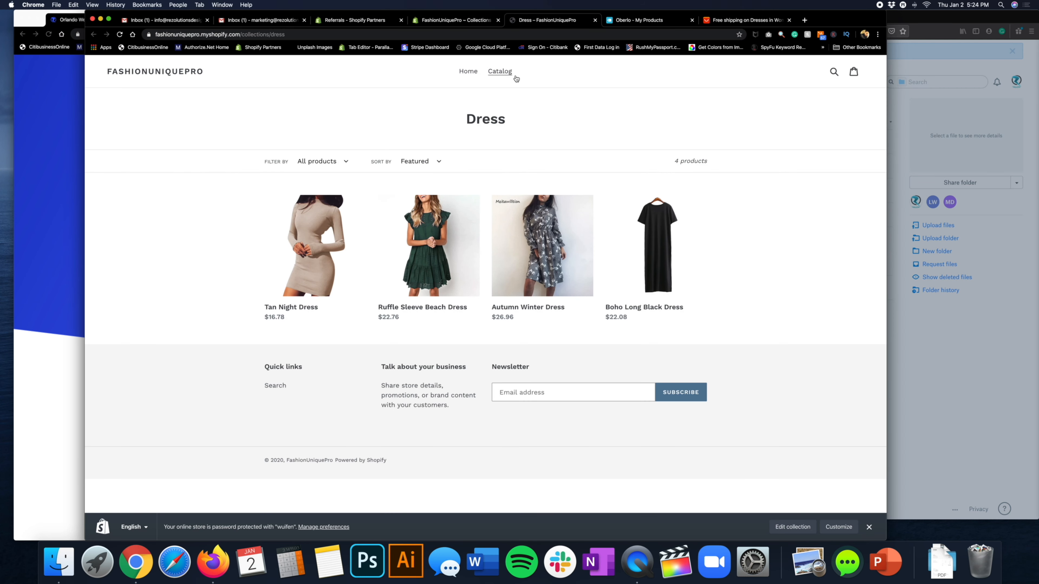
left_click(445, 21)
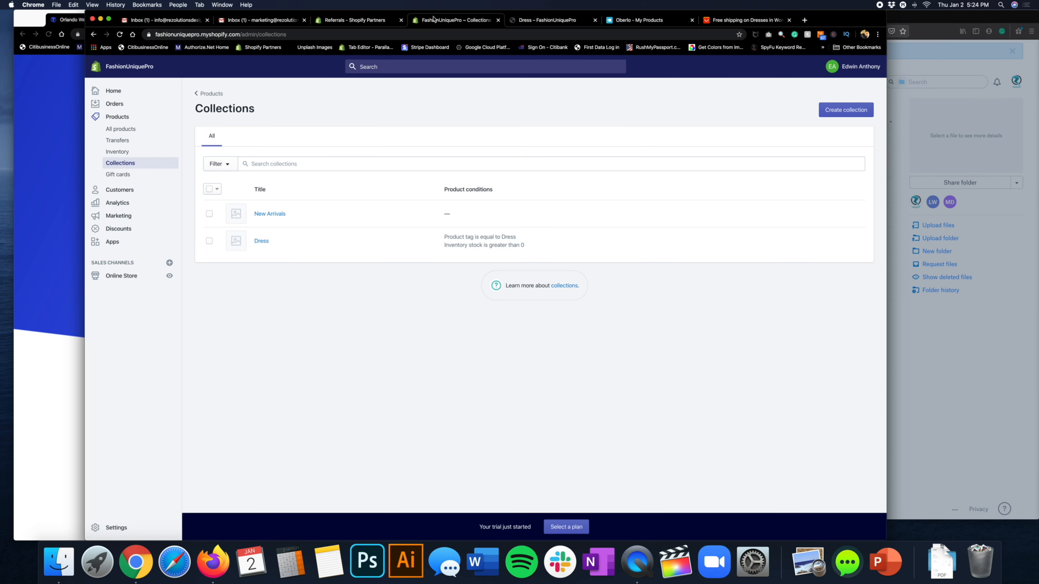
Open the Main menu for editing in the online store's navigation settings, checking the storefront's header links first
left_click(120, 280)
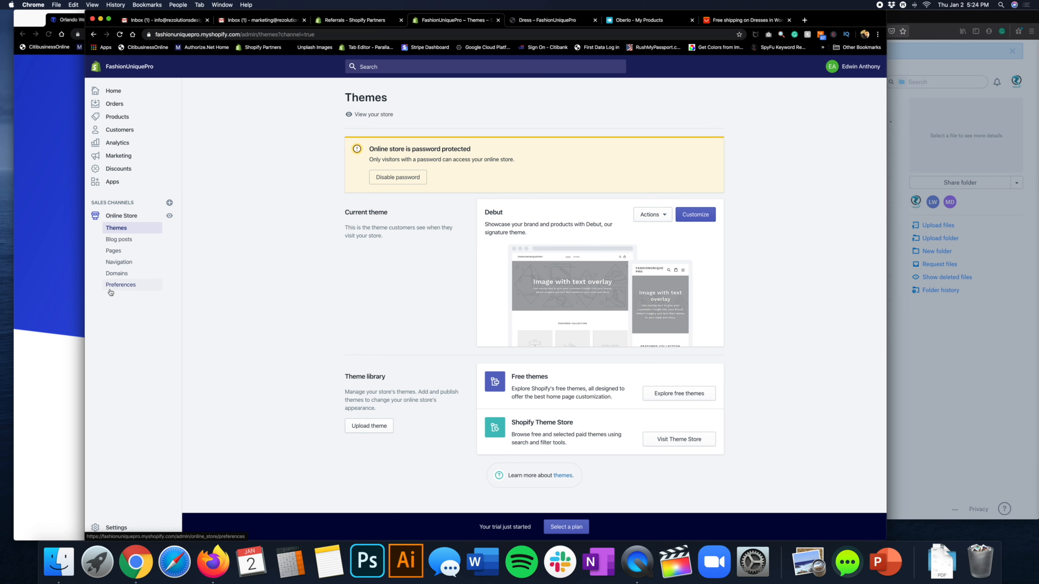
left_click(120, 262)
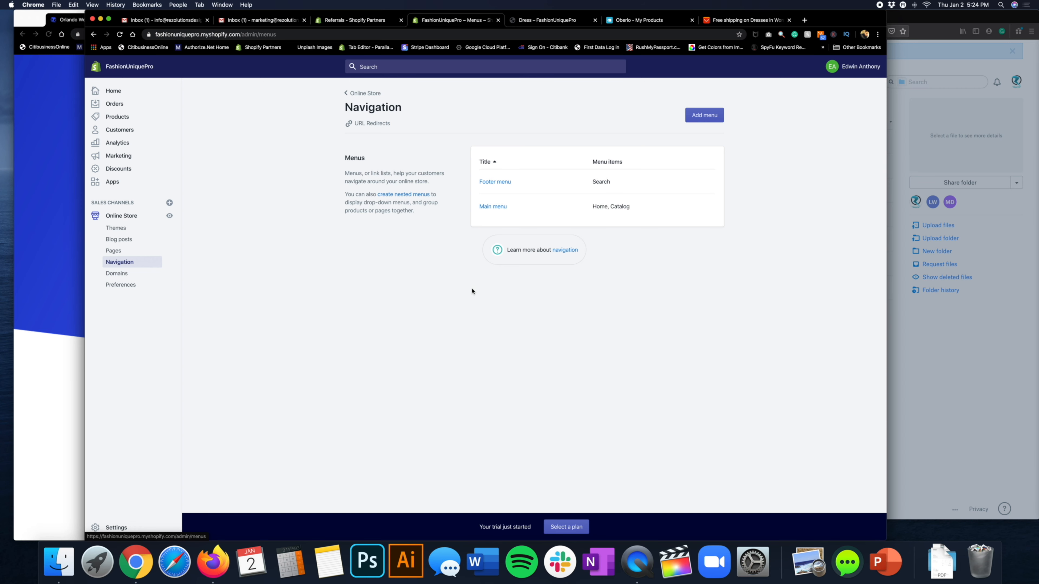
key("ctrl+Tab")
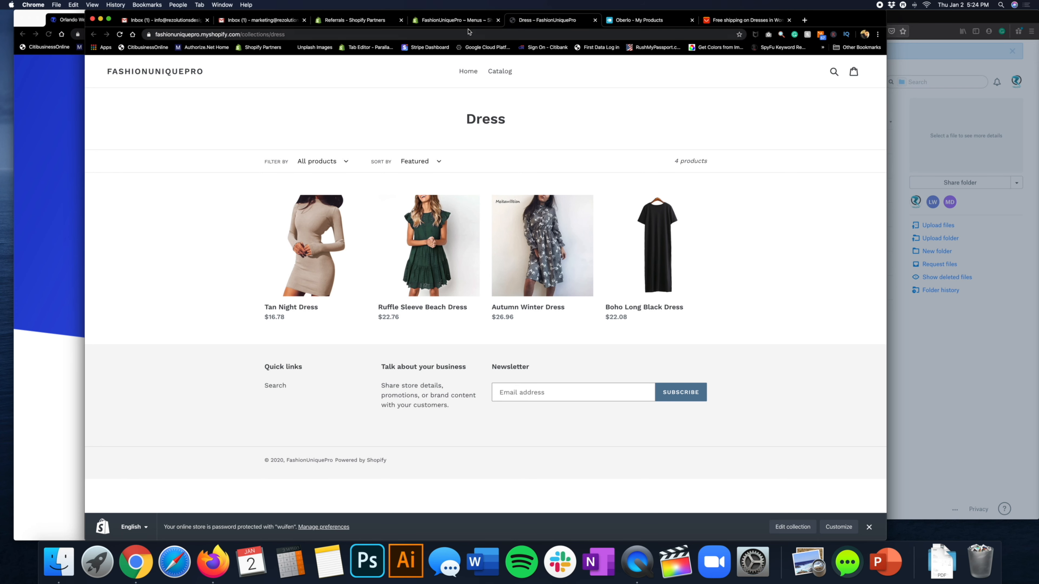
left_click(465, 21)
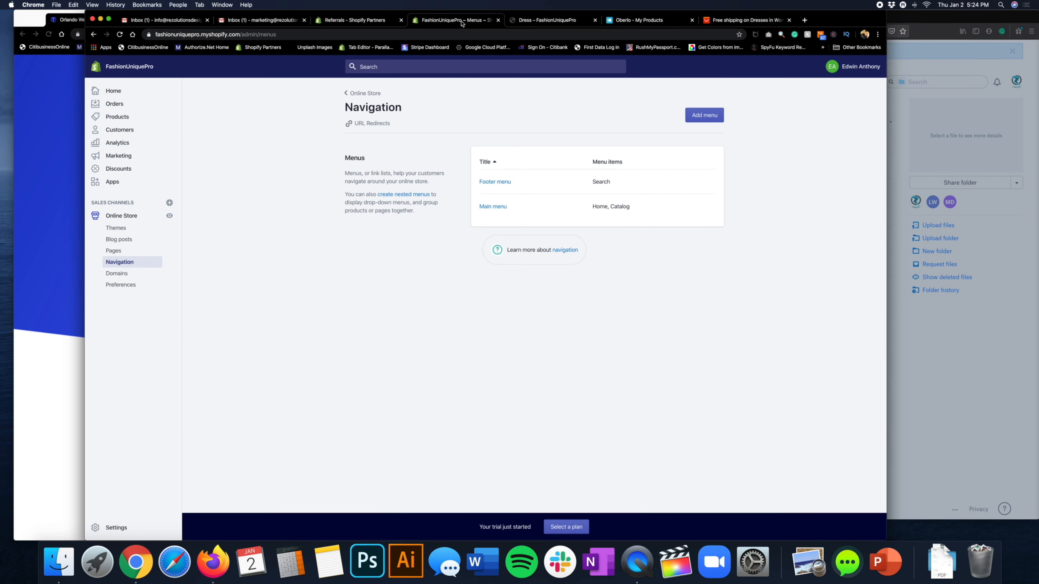
left_click(488, 208)
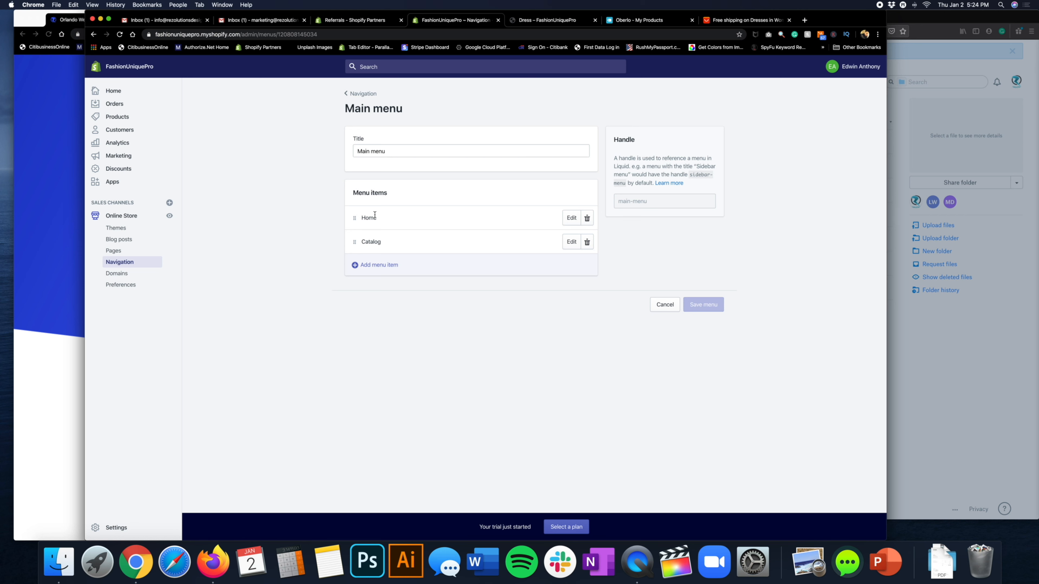
Remove the Home and Catalog items from the Main menu
left_click(586, 218)
left_click(586, 161)
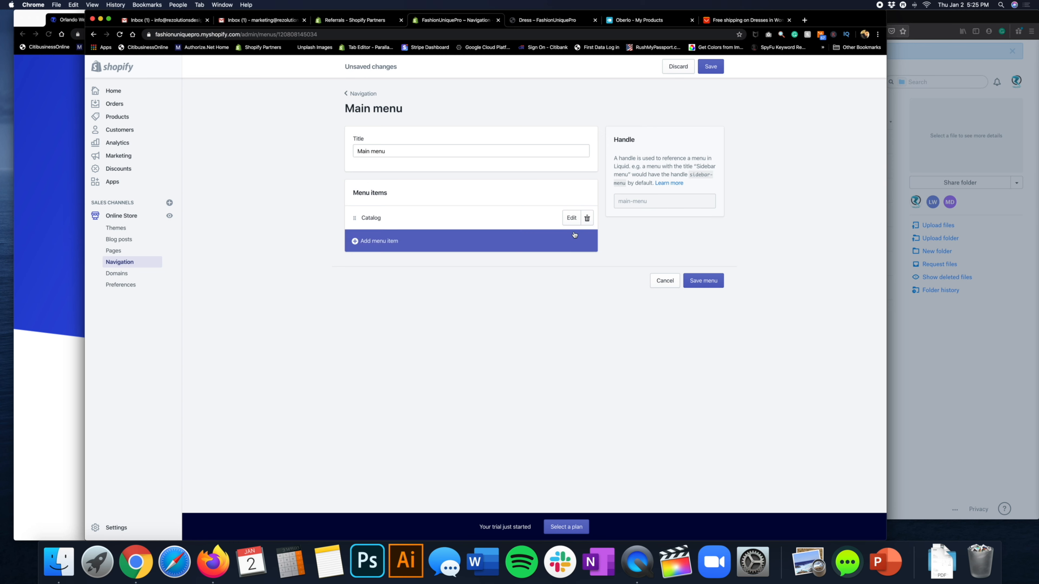
left_click(586, 217)
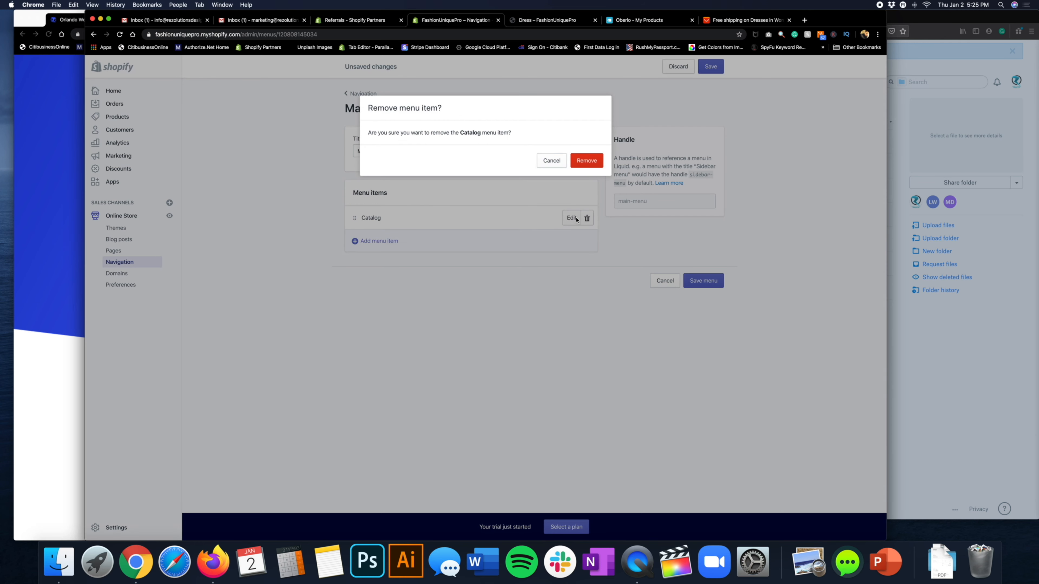
left_click(591, 162)
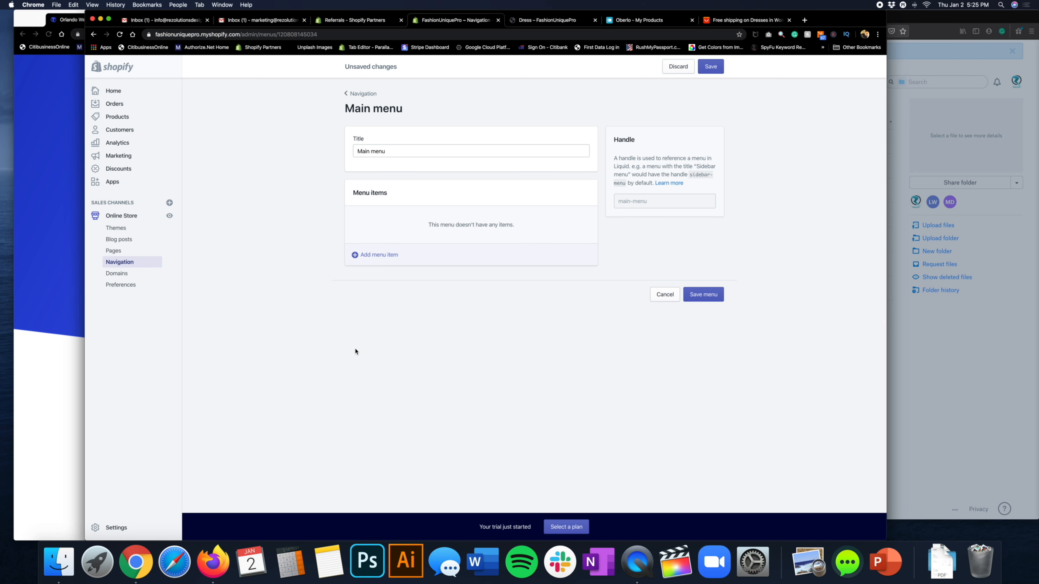
Start a new Main menu item and look through the available link destinations, including the collections
left_click(370, 254)
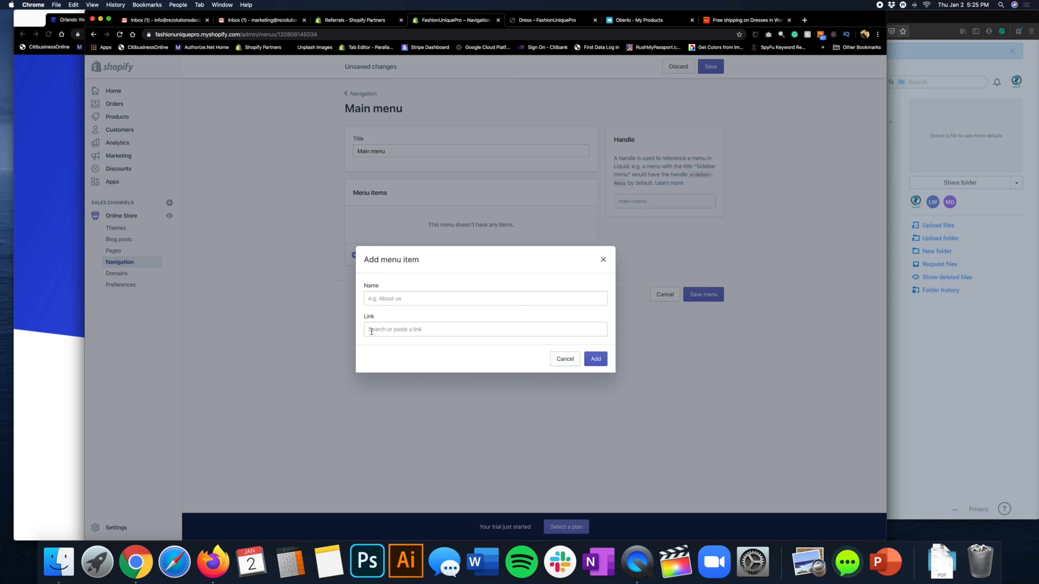
left_click(381, 330)
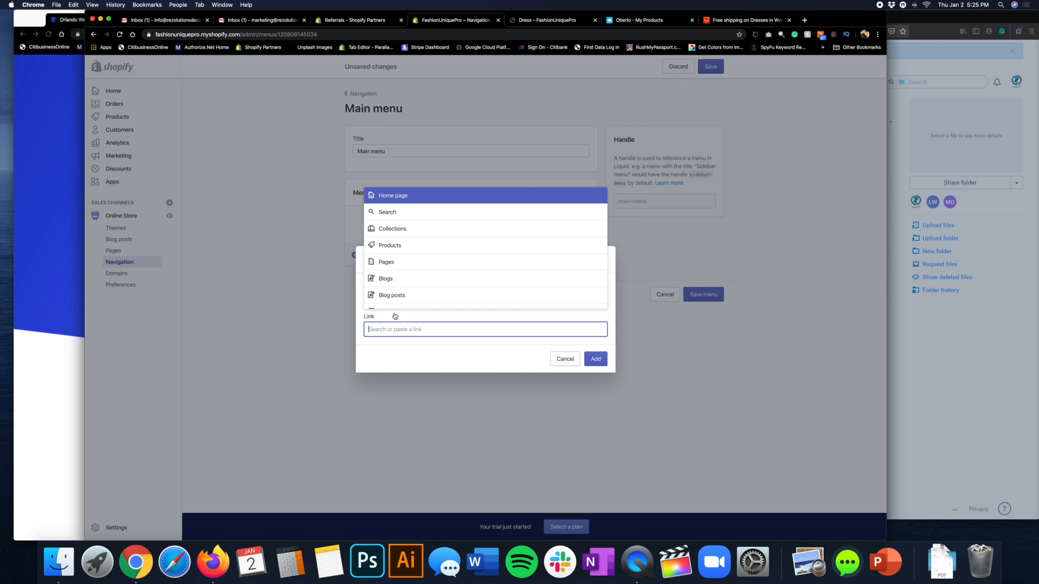
left_click(398, 234)
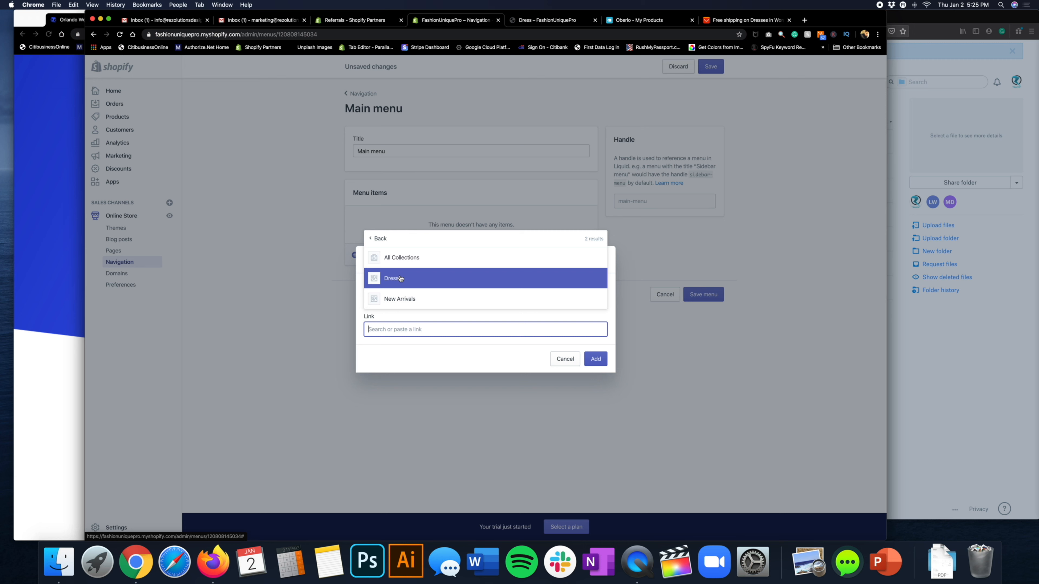
left_click(377, 238)
left_click(371, 363)
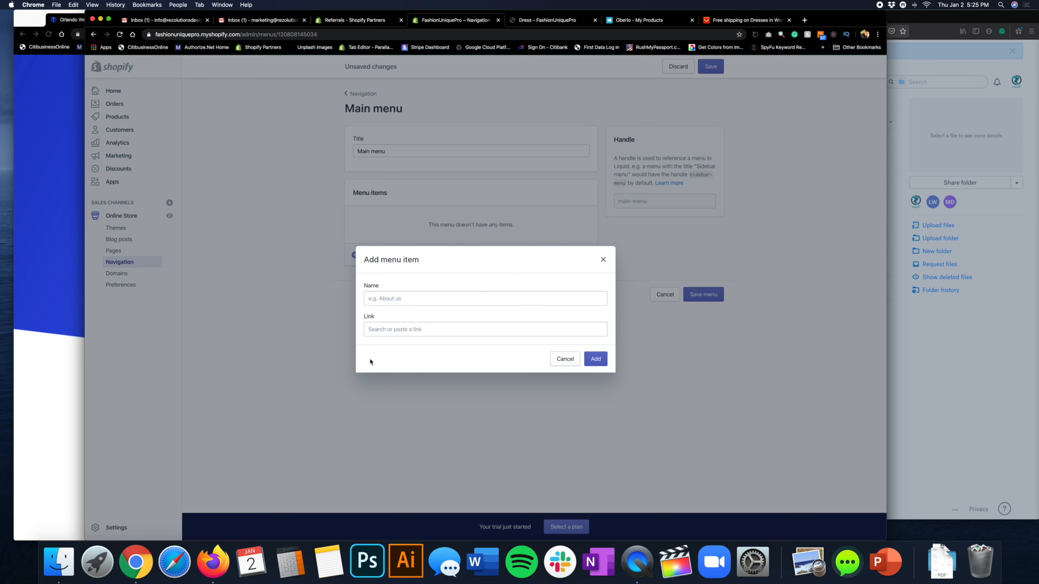
Add a menu item named Shop with the link # and save the Main menu
left_click(384, 299)
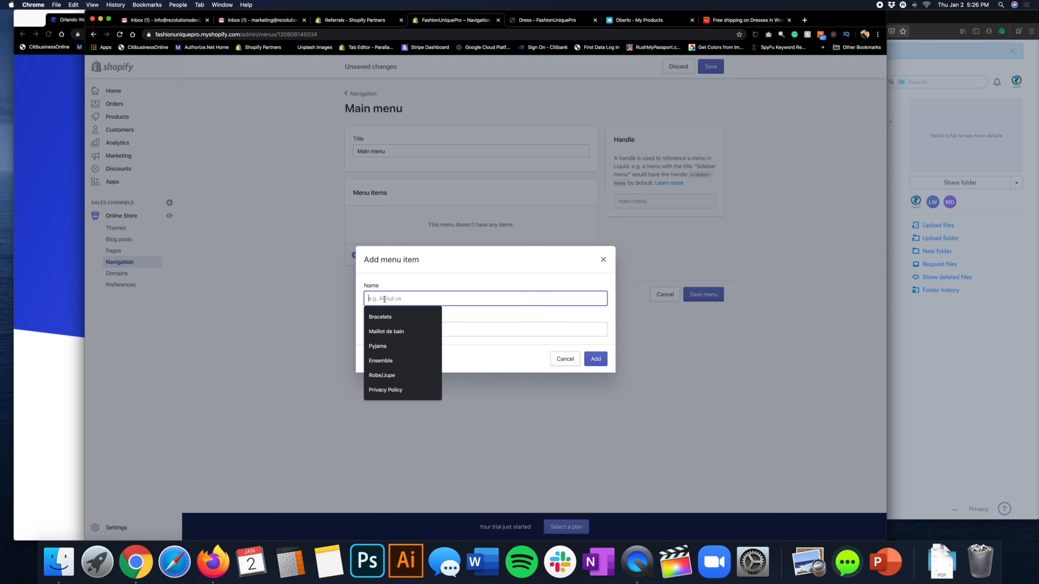
type("Shop")
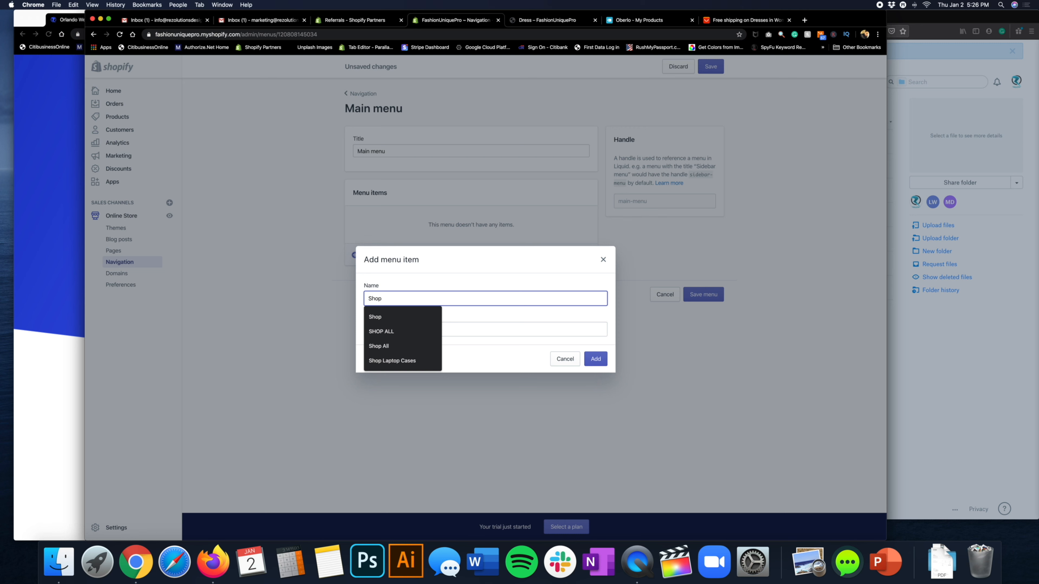
left_click(429, 269)
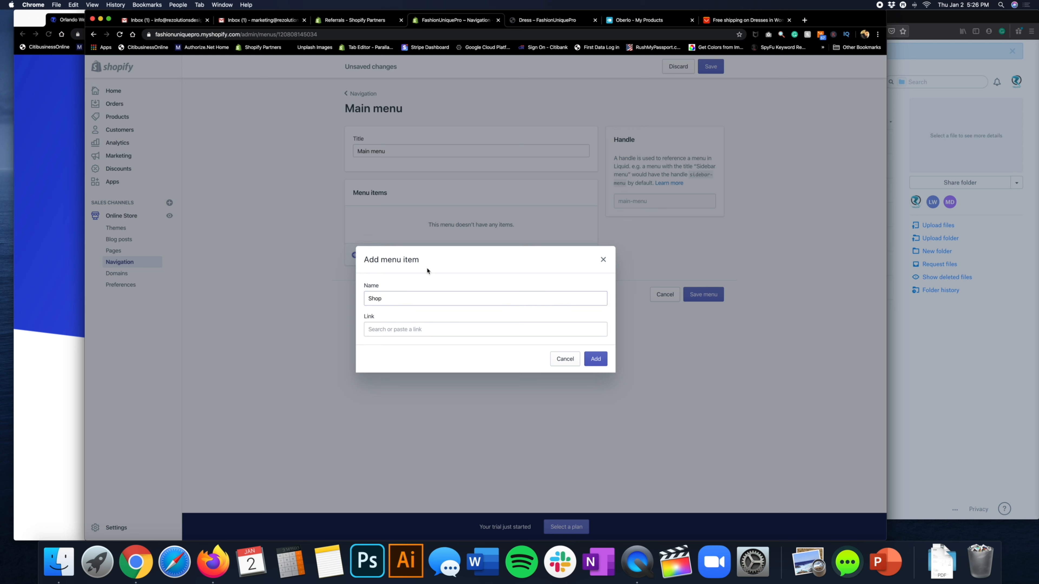
left_click(382, 330)
type("#")
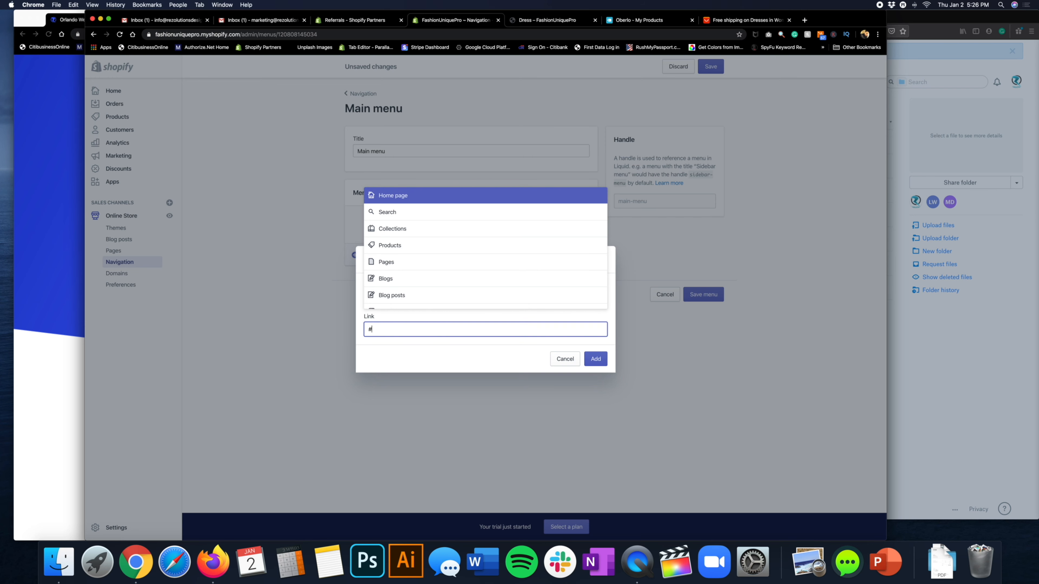
left_click(390, 287)
left_click(595, 359)
left_click(702, 281)
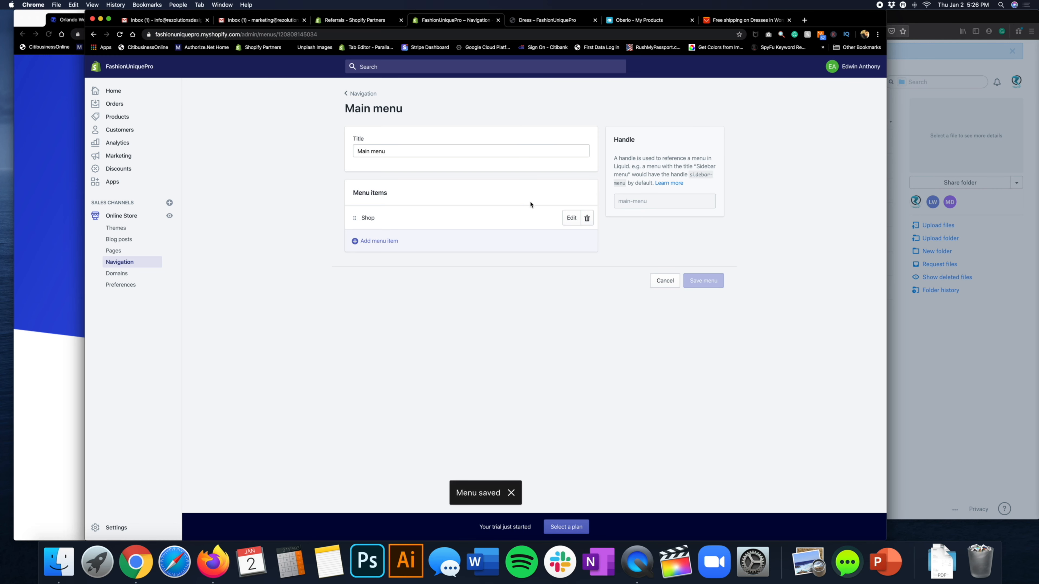
Check the Shop item in the storefront's header navigation and return to the Main menu settings
left_click(529, 20)
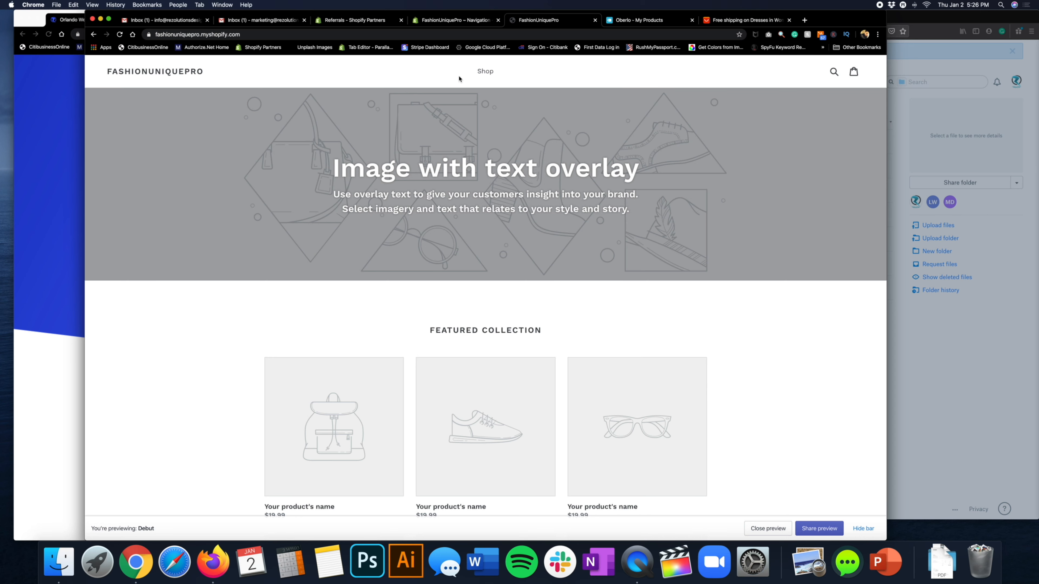
left_click(481, 73)
left_click(437, 21)
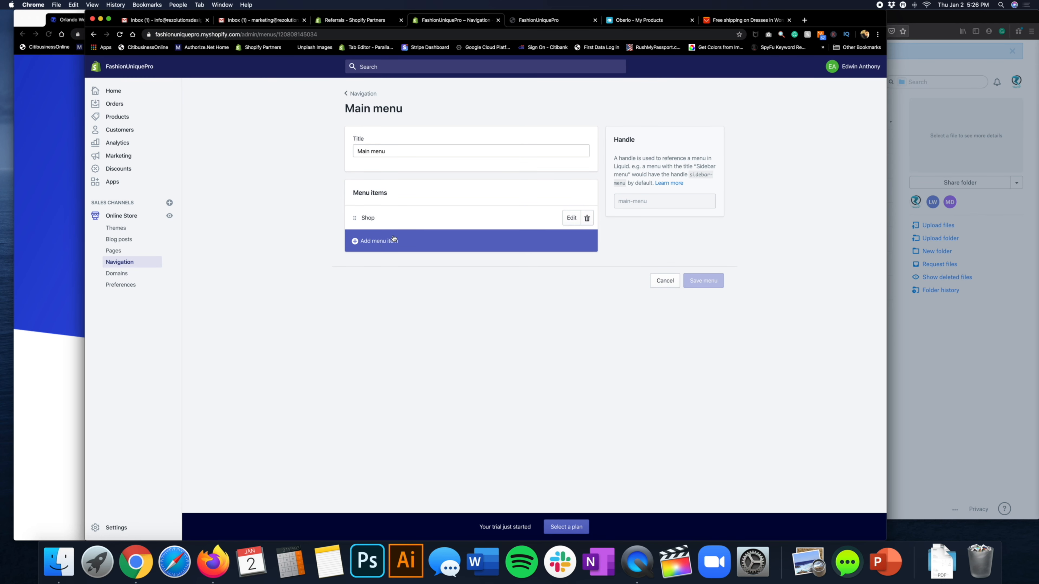
Add a New Arrivals item to the Main menu, linked to the New Arrivals collection
left_click(369, 242)
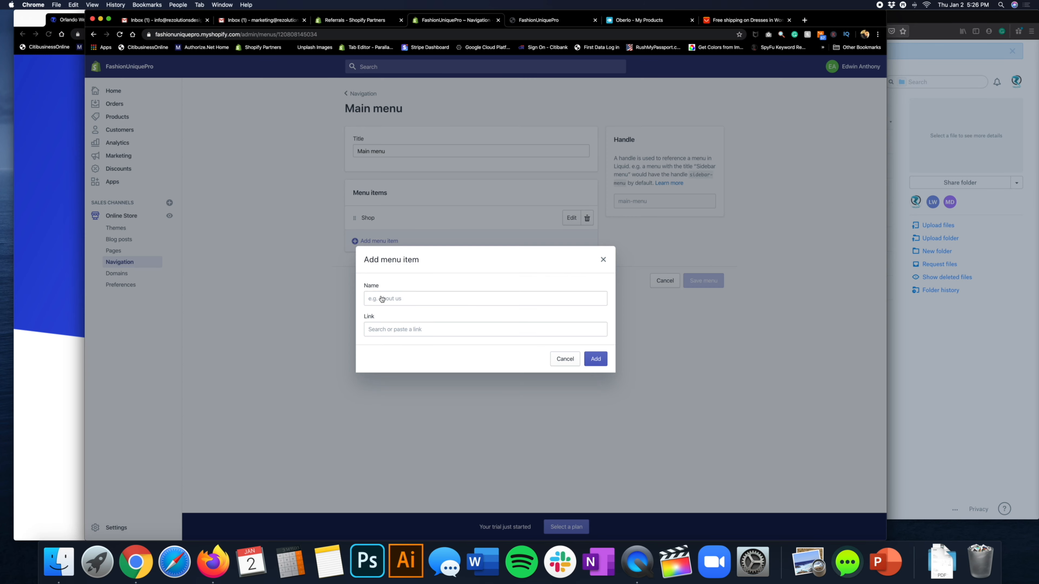
left_click(374, 330)
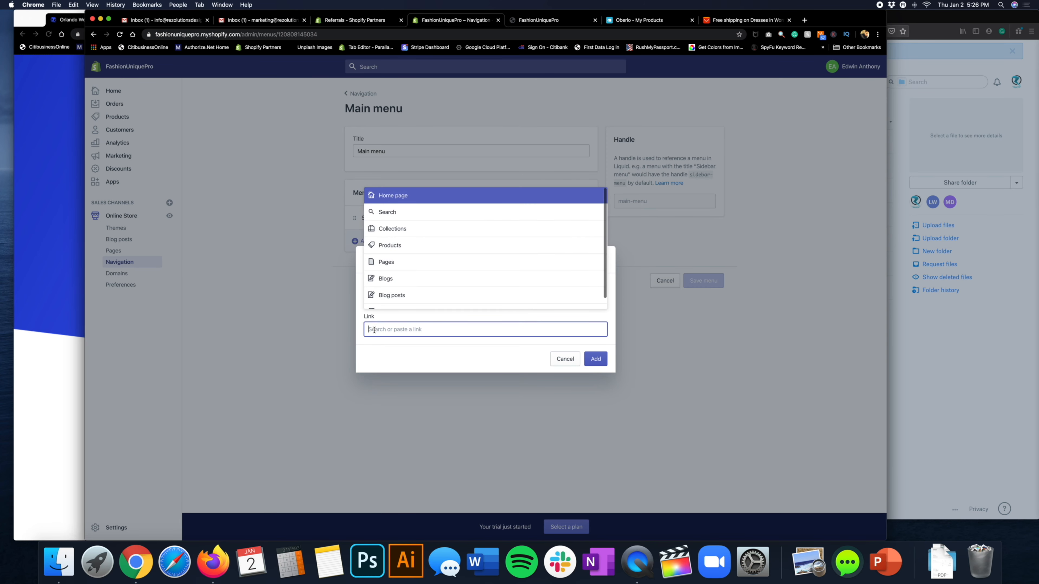
left_click(386, 227)
left_click(395, 299)
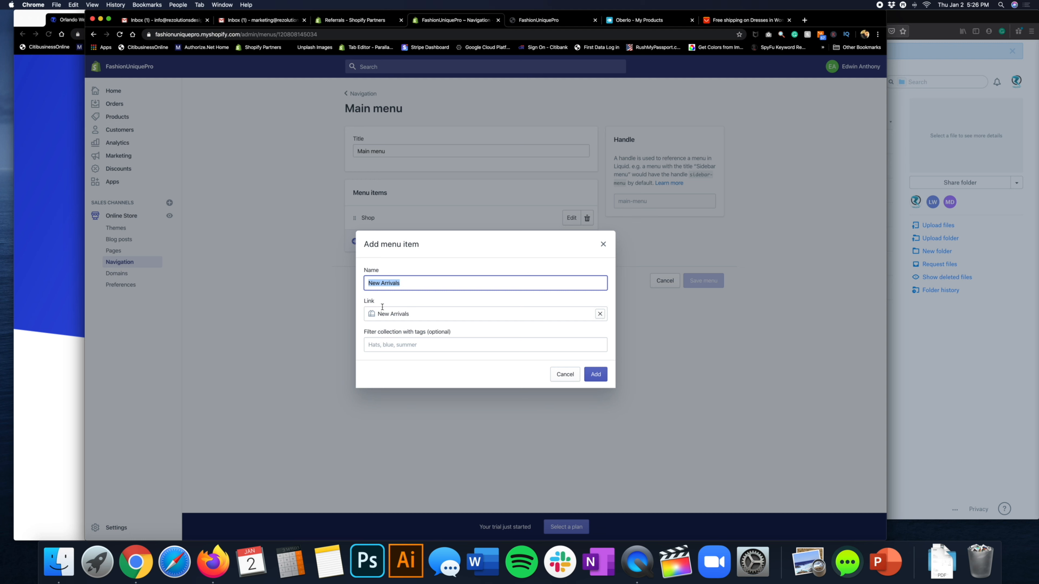
left_click(596, 374)
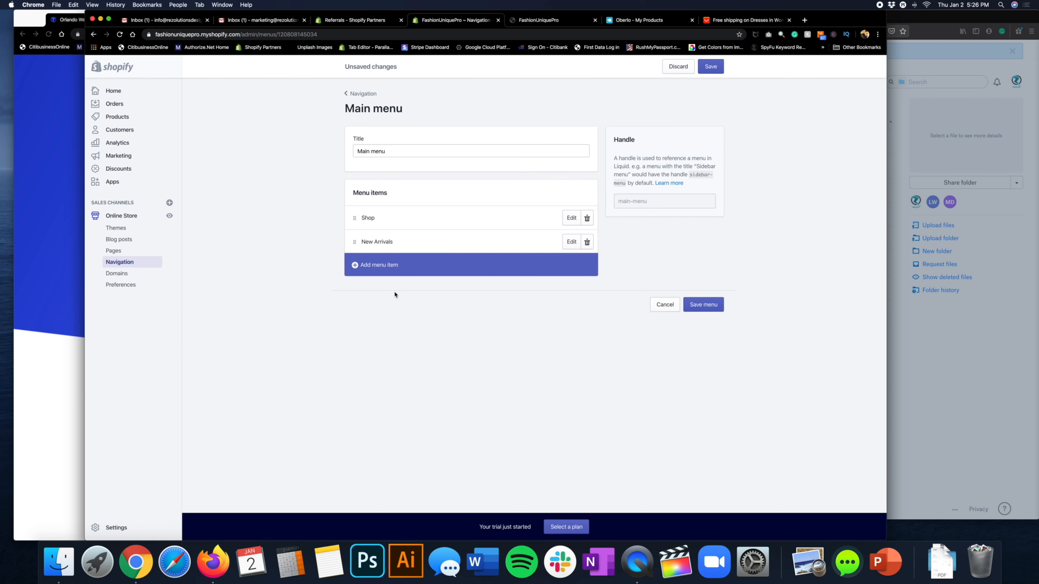
Add a menu item named About Us with the link # to the Main menu
left_click(372, 266)
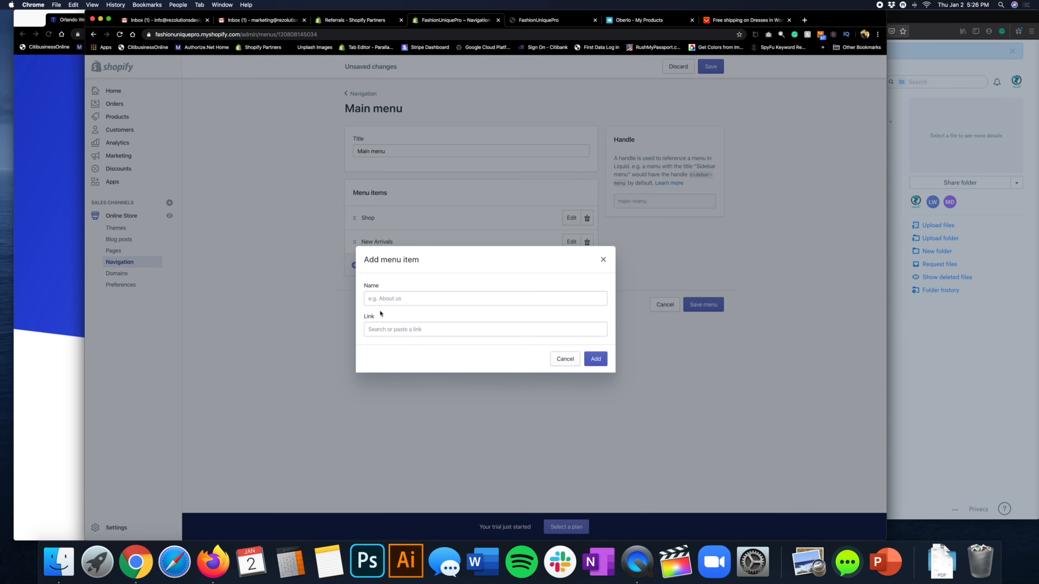
left_click(380, 298)
type("About Us")
left_click(369, 330)
type("#")
left_click(387, 296)
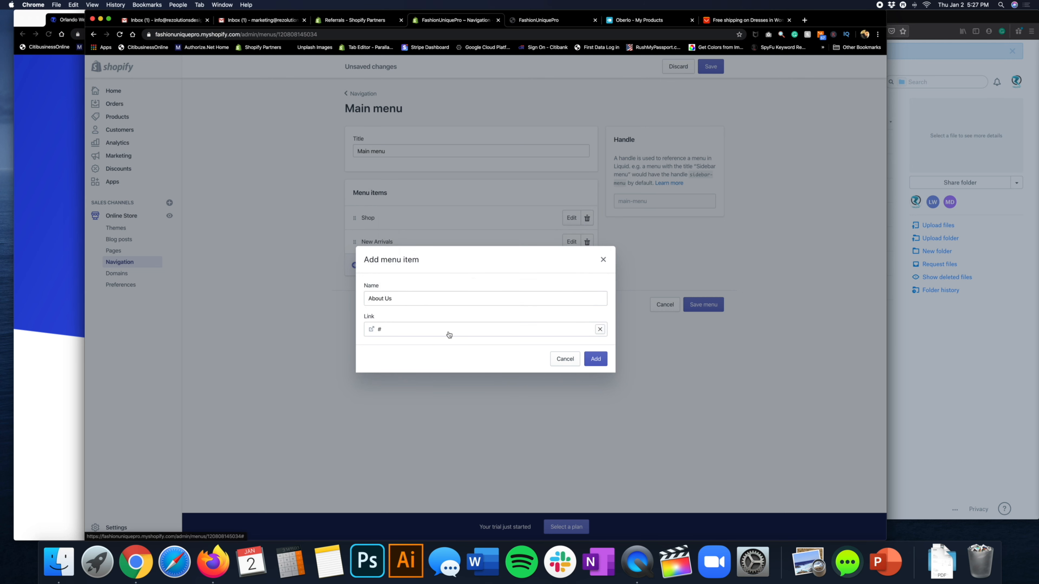
left_click(595, 359)
Add a menu item named Contact Us with the link # to the Main menu
left_click(378, 291)
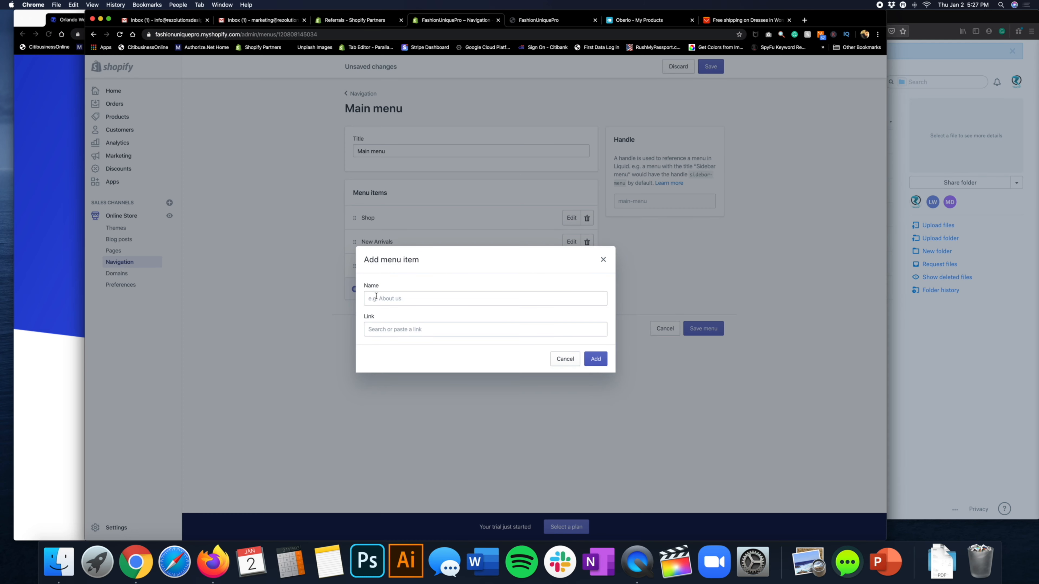
type("C")
type("ontact U")
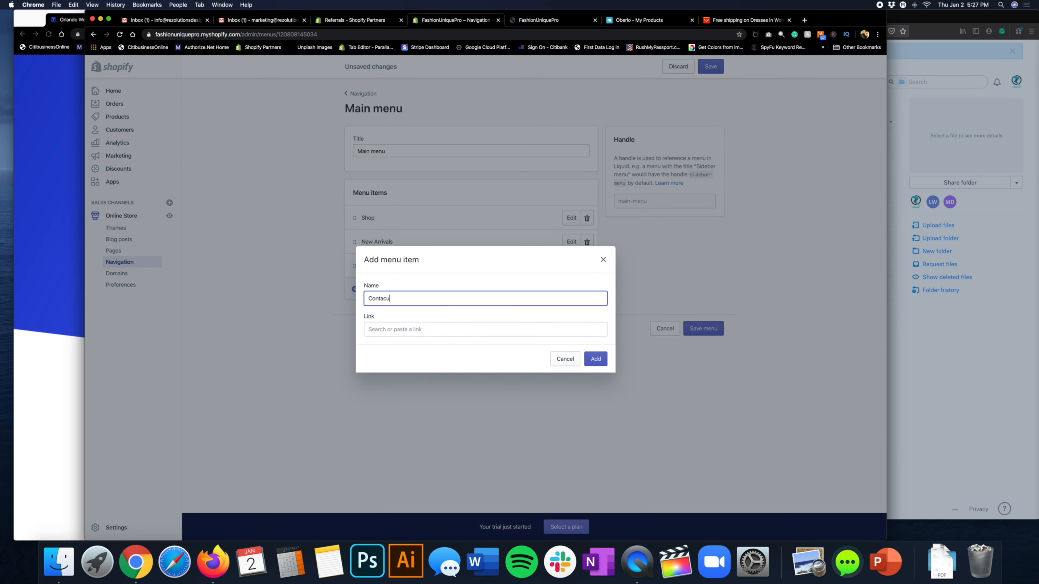
type("s")
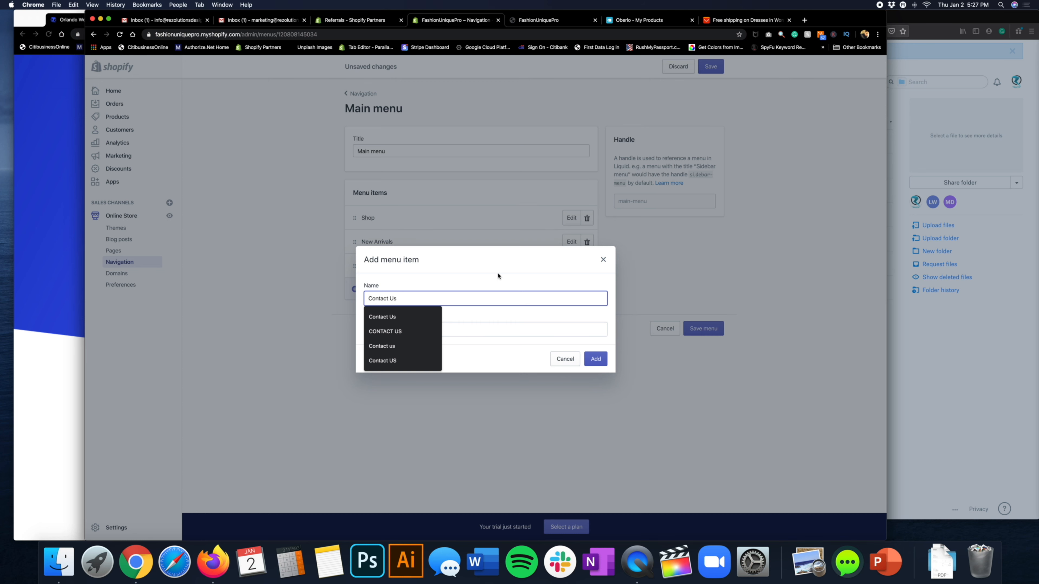
left_click(393, 330)
type("#")
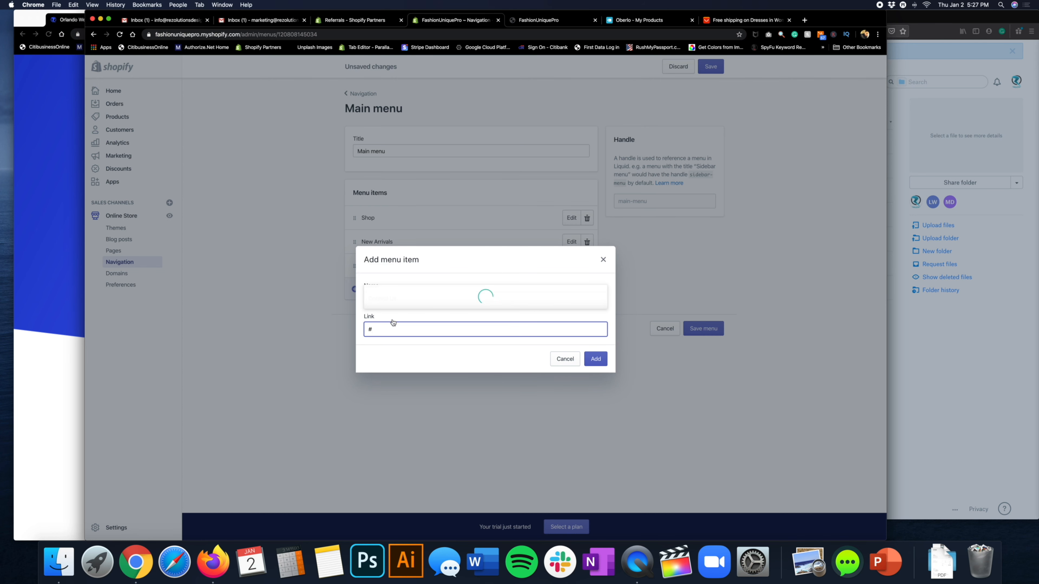
key("Return")
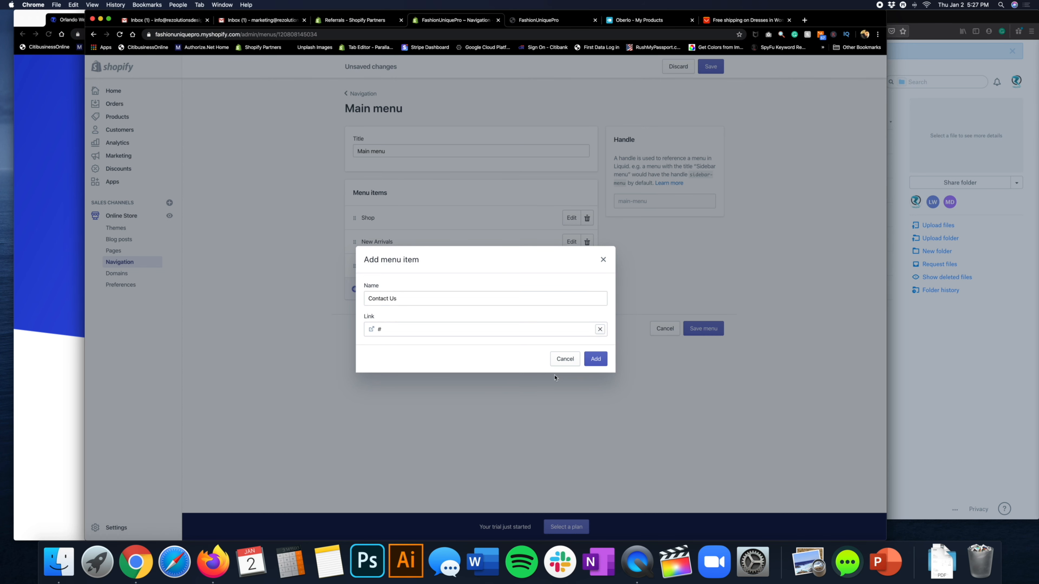
left_click(597, 357)
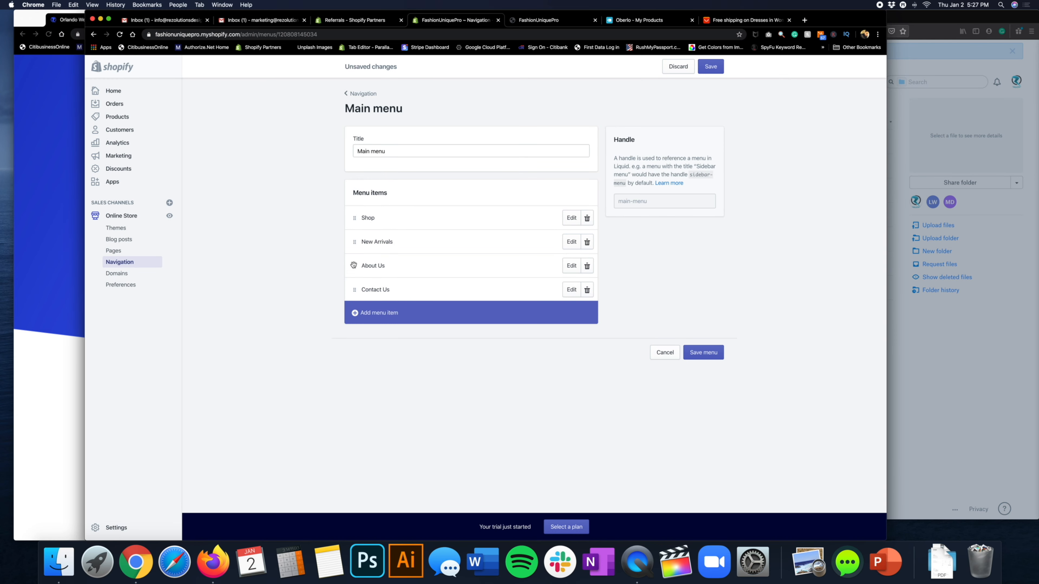
Save the Main menu and reload the storefront to check its header navigation items
left_click(704, 353)
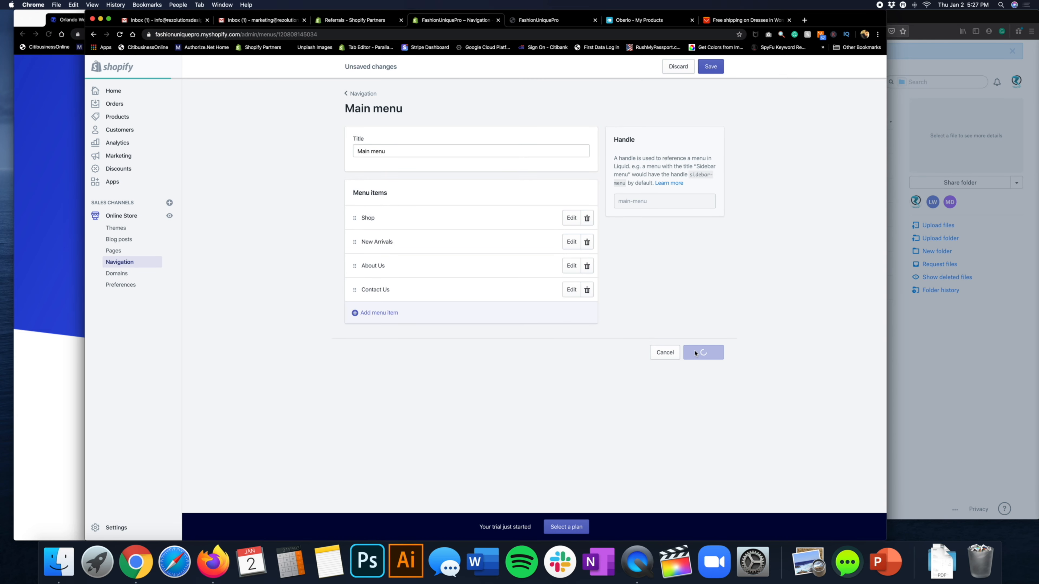
left_click(531, 20)
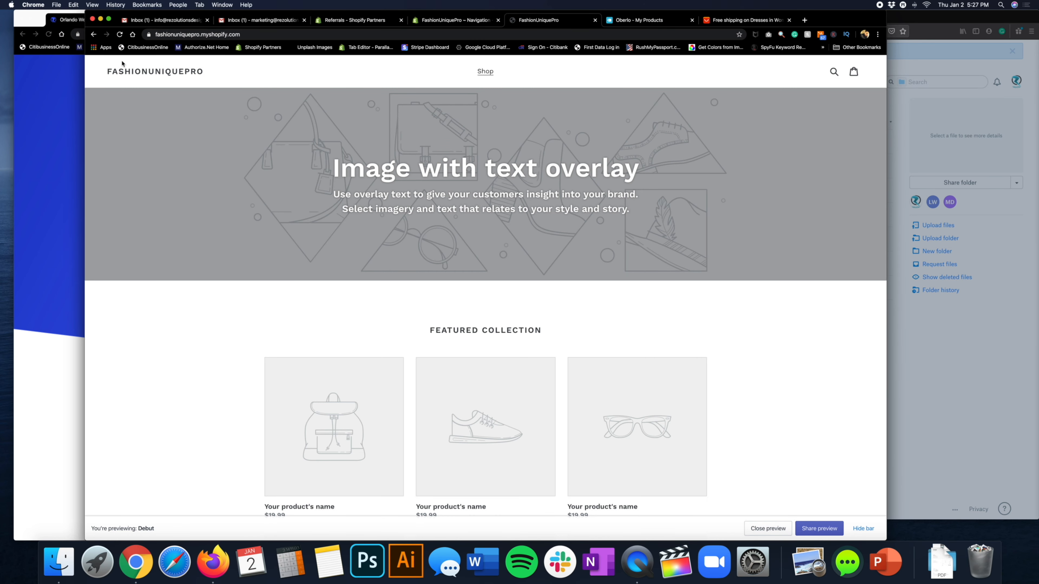
left_click(120, 36)
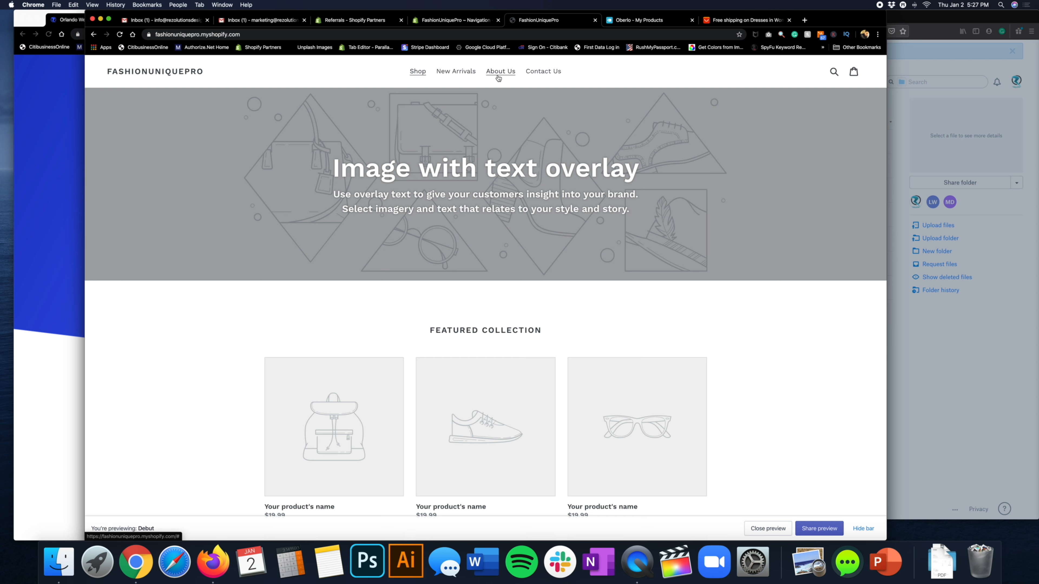
Back in the Main menu settings, add a Dress menu item linked to the Dress collection
left_click(456, 21)
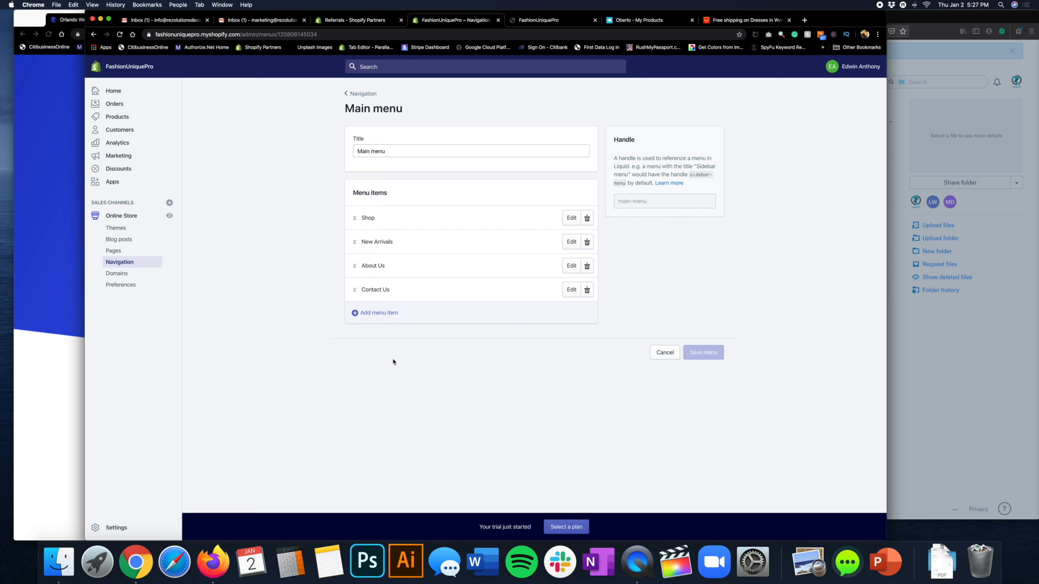
left_click(376, 312)
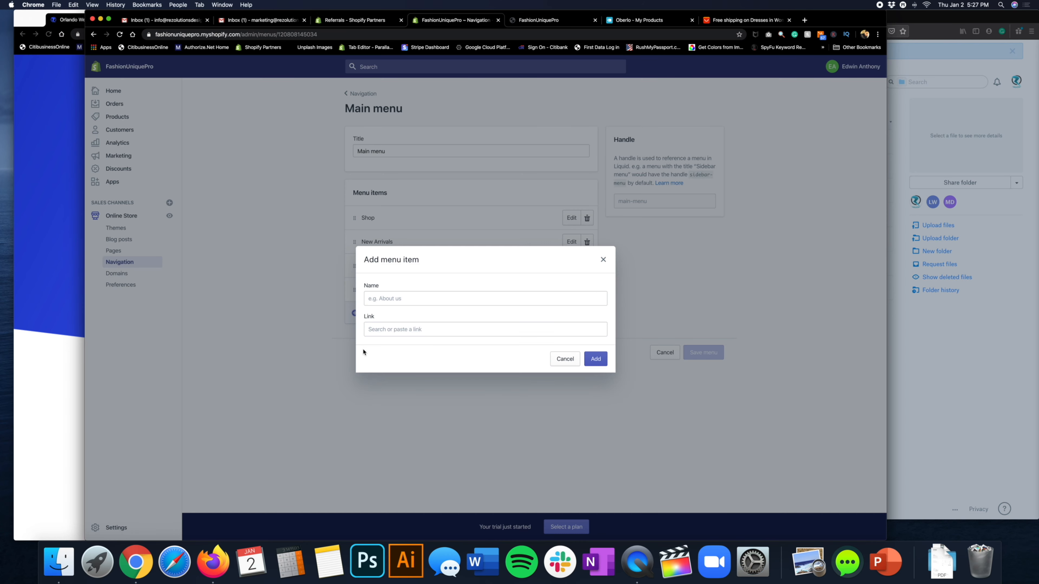
left_click(377, 328)
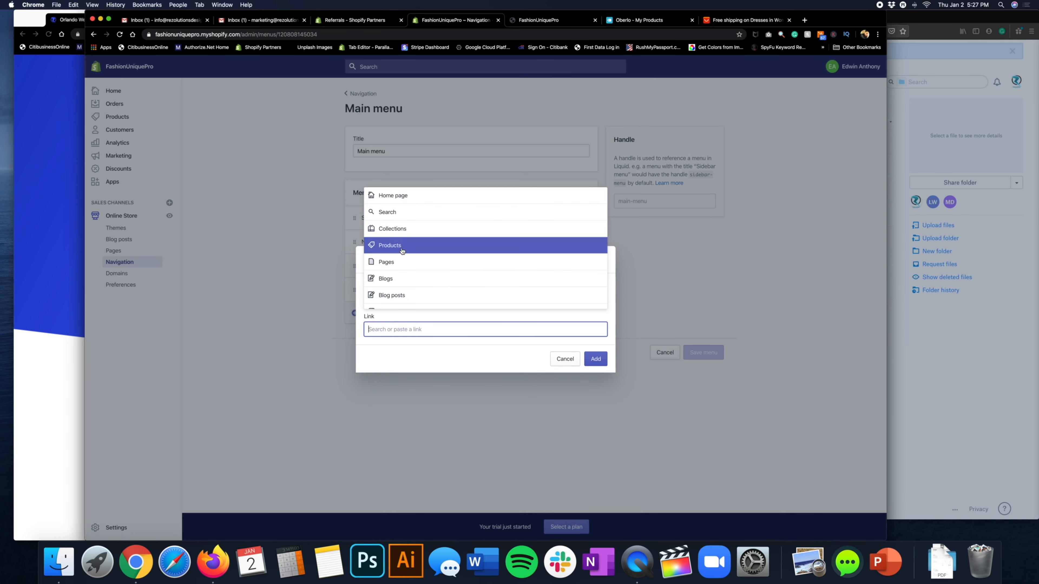
left_click(409, 230)
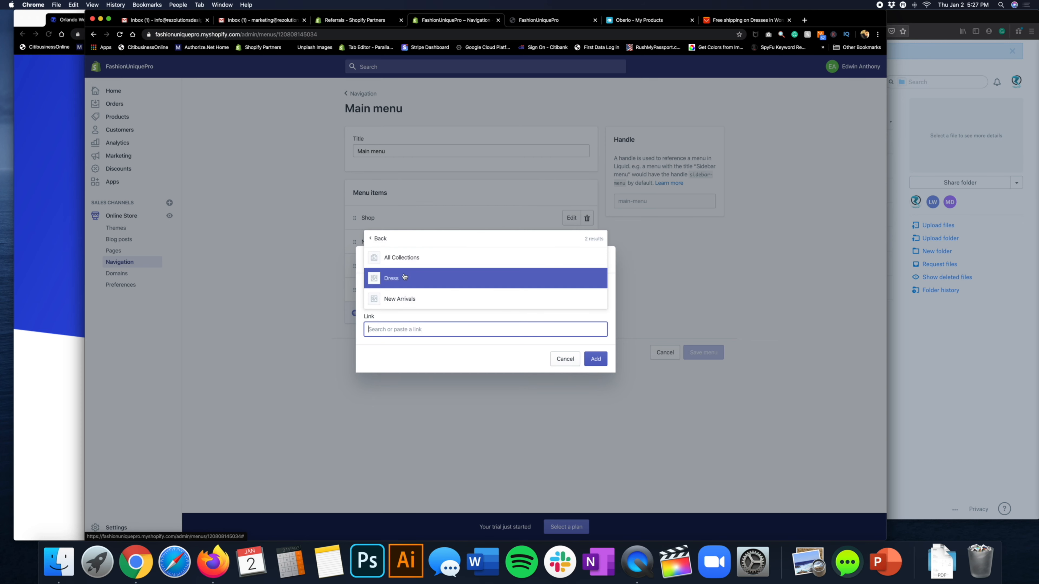
left_click(403, 277)
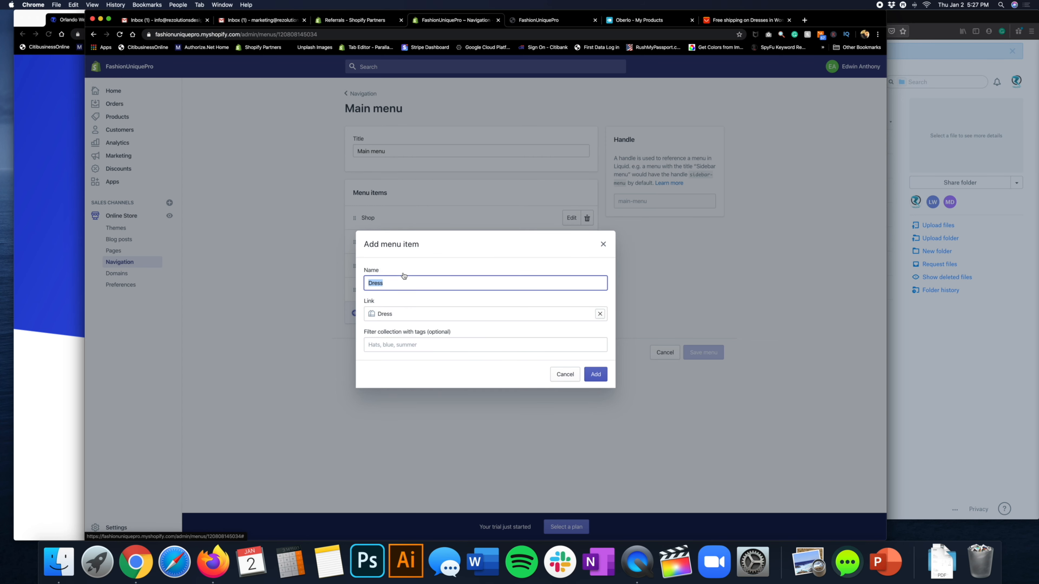
left_click(594, 376)
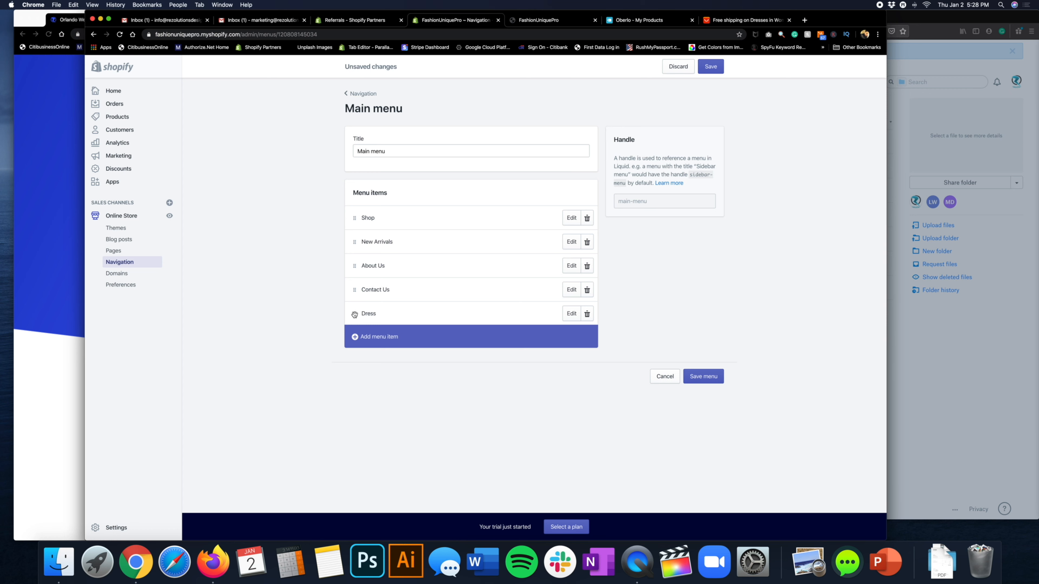
Nest the Dress item under Shop in the Main menu and save the menu
left_click_drag(354, 314, 373, 232)
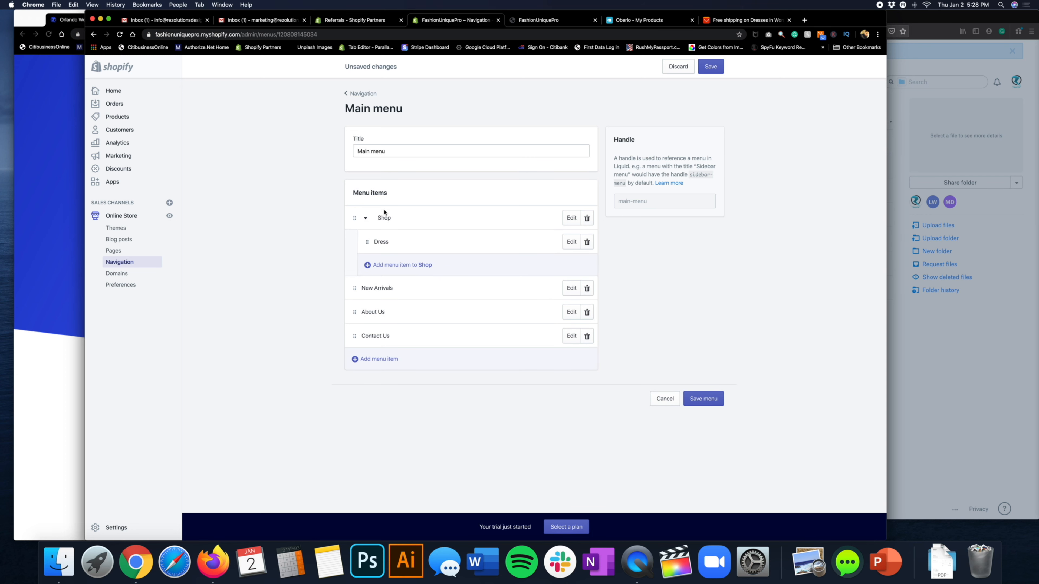
left_click(704, 398)
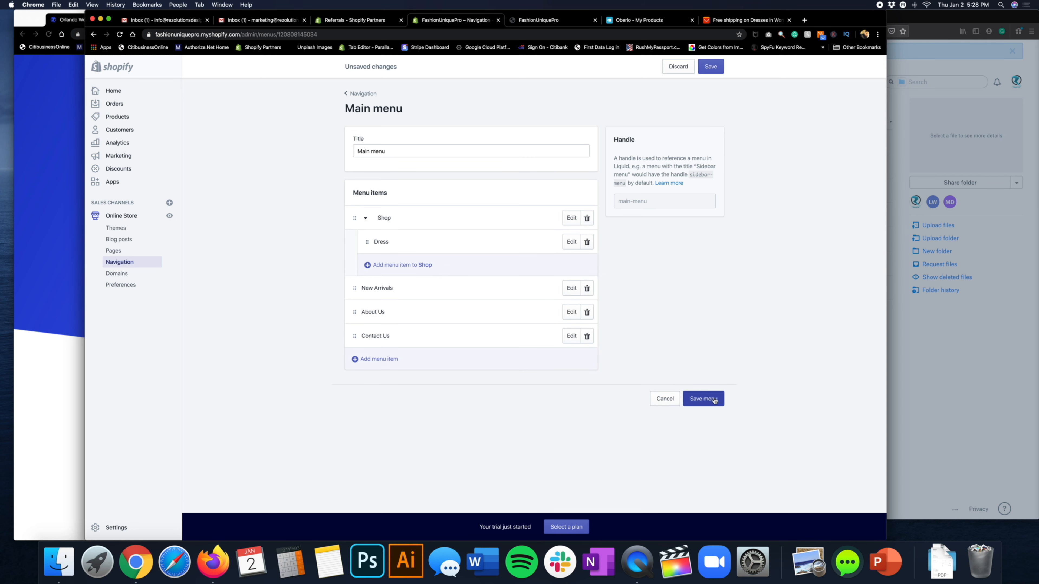
Reload the storefront, expand Shop in the header navigation and open its Dress sub-item
left_click(532, 20)
left_click(120, 34)
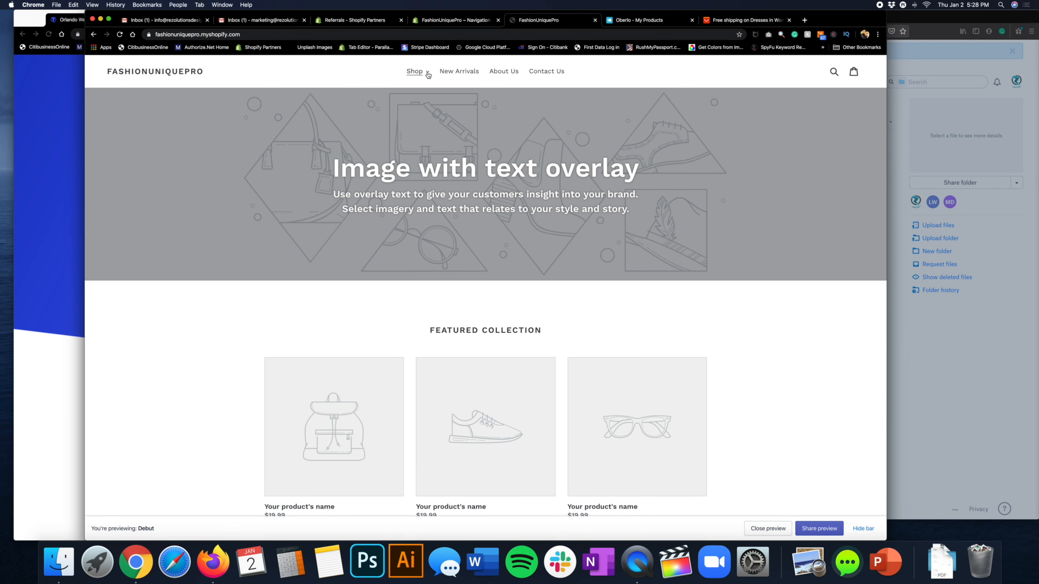
left_click(425, 73)
left_click(418, 94)
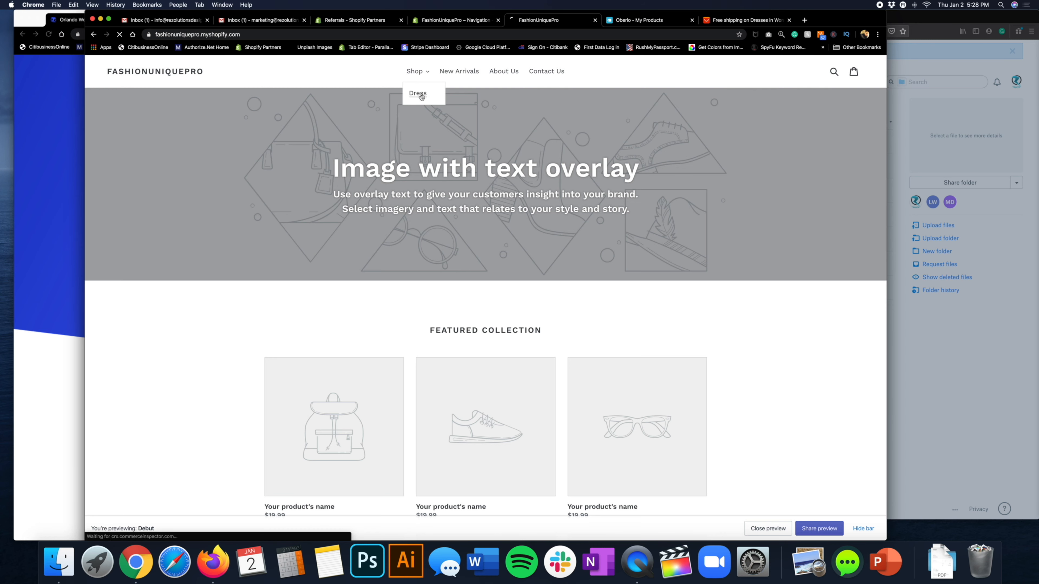